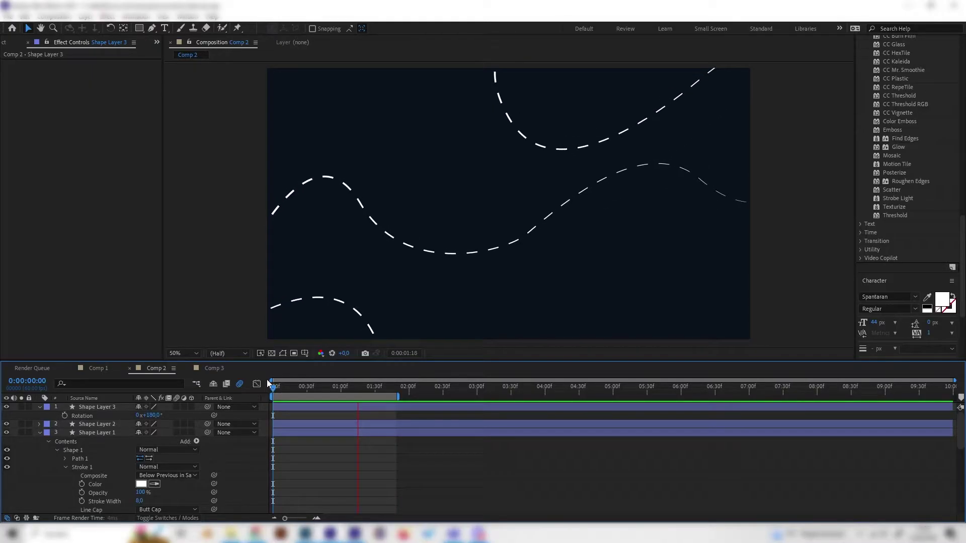
Step: Create a new 1920x1080 composition, Comp 4
{"action": "key", "text": "space"}
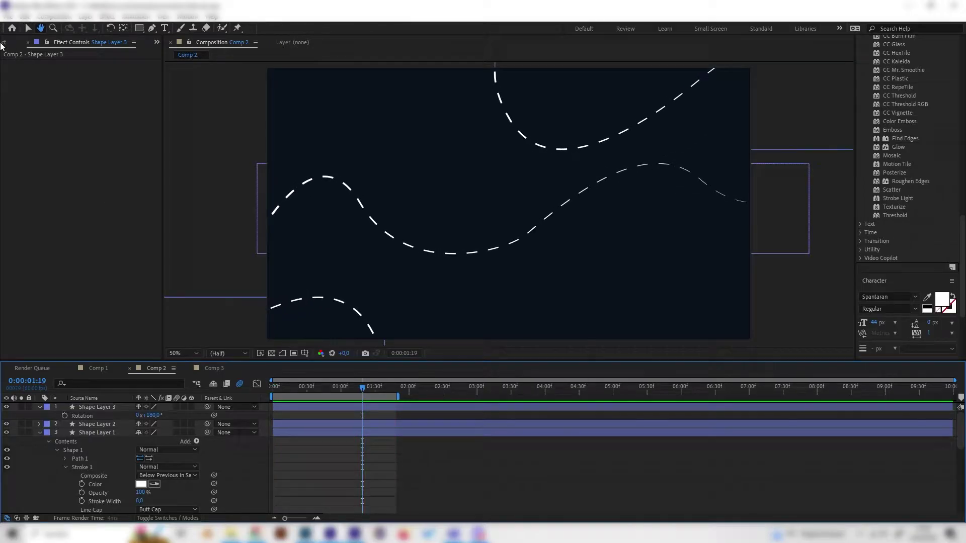
{"action": "left_click", "coordinate": [11, 43]}
{"action": "right_click", "coordinate": [66, 195]}
{"action": "left_click", "coordinate": [99, 199]}
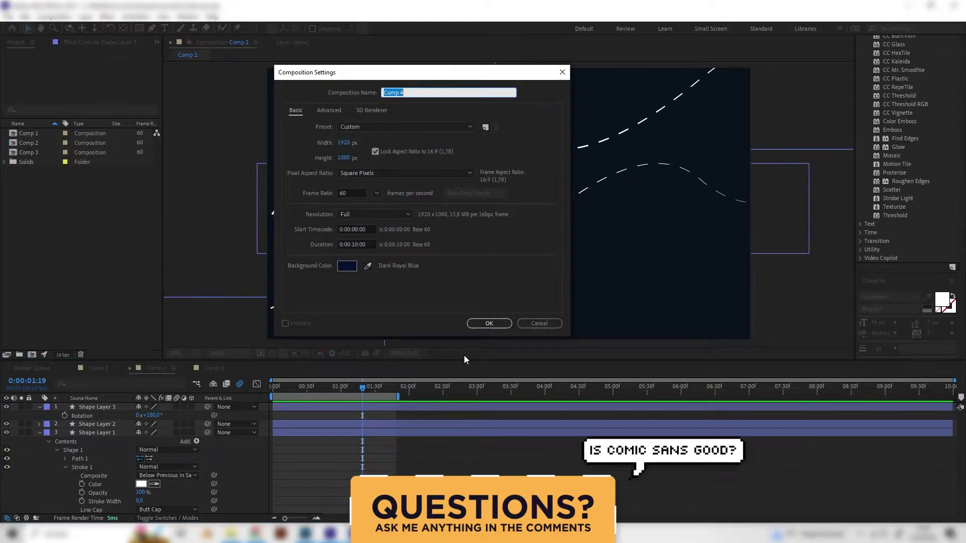
{"action": "left_click", "coordinate": [487, 323]}
Step: Add a dark Dark Royal Blue solid filling Comp 4 as the background
{"action": "right_click", "coordinate": [190, 420]}
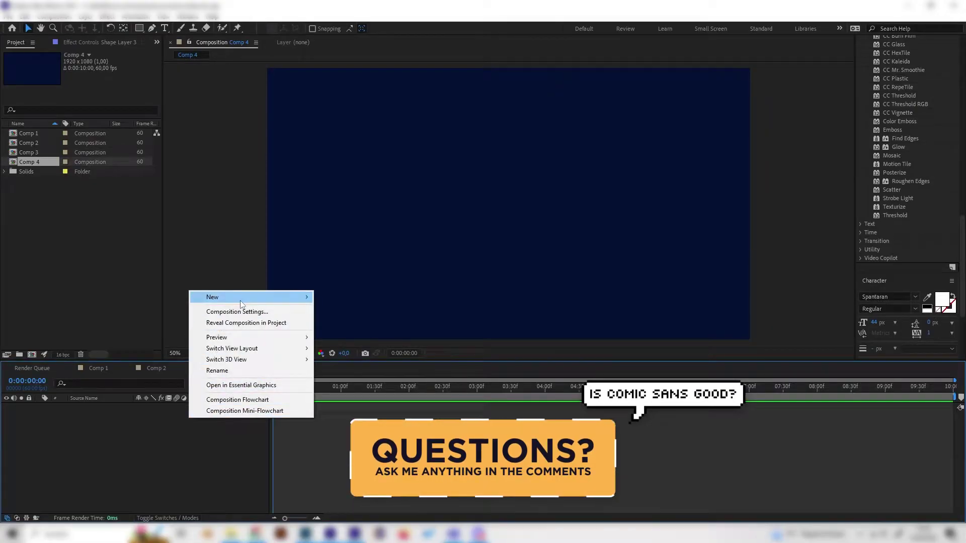
{"action": "left_click", "coordinate": [363, 326]}
{"action": "left_click", "coordinate": [162, 206]}
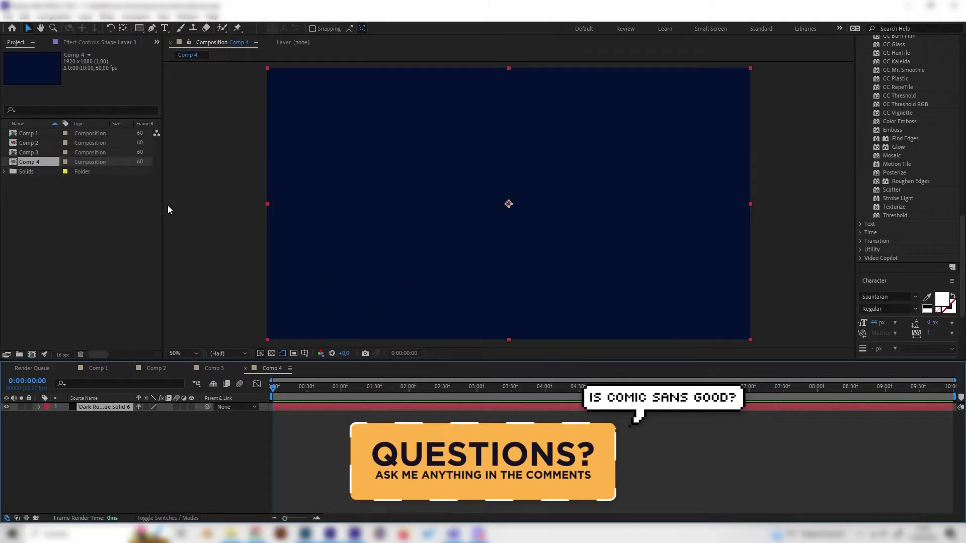
{"action": "left_click", "coordinate": [187, 407]}
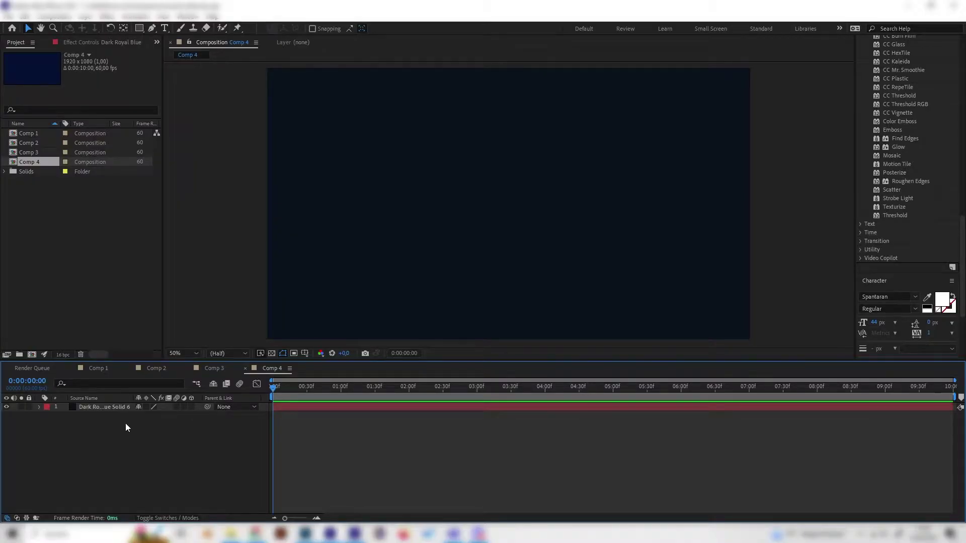
{"action": "right_click", "coordinate": [114, 305]}
{"action": "mouse_move", "coordinate": [174, 312]}
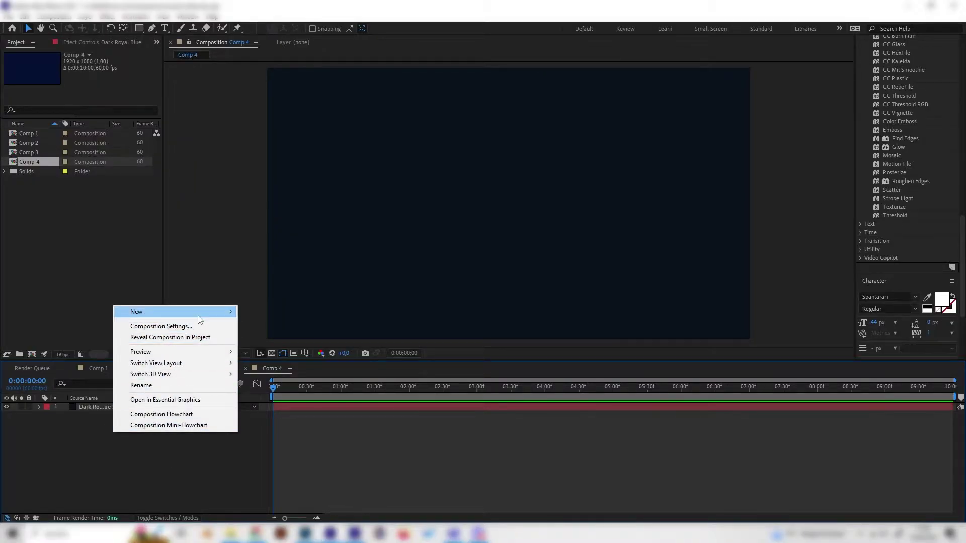
Step: Add an empty shape layer to hold the curve
{"action": "left_click", "coordinate": [286, 382]}
{"action": "key", "text": "q"}
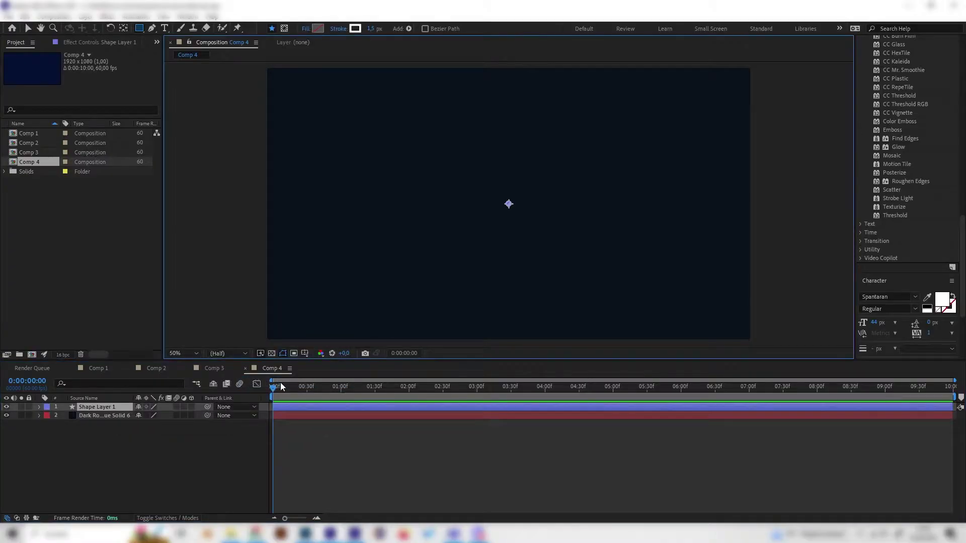
{"action": "left_click", "coordinate": [151, 29]}
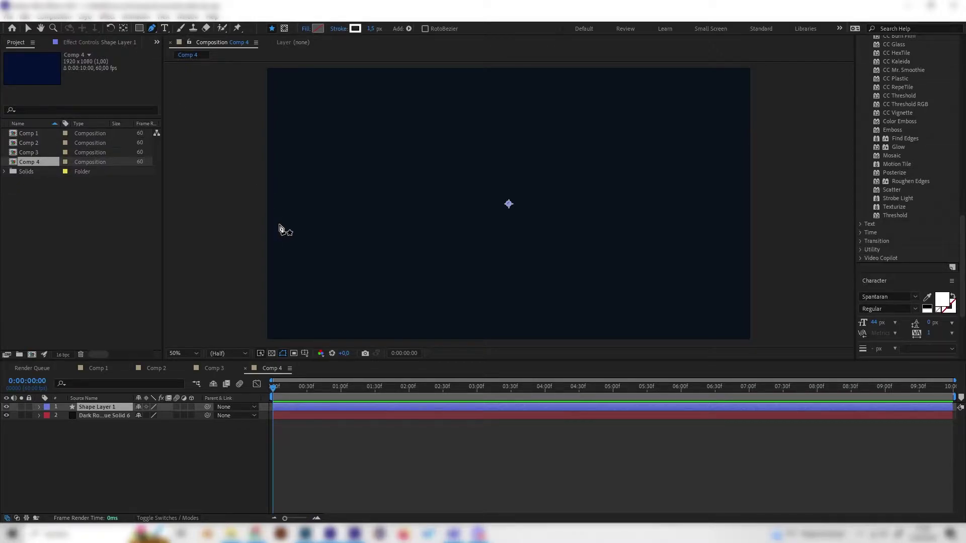
{"action": "scroll", "coordinate": [329, 259], "scroll_direction": "down", "scroll_amount": 1}
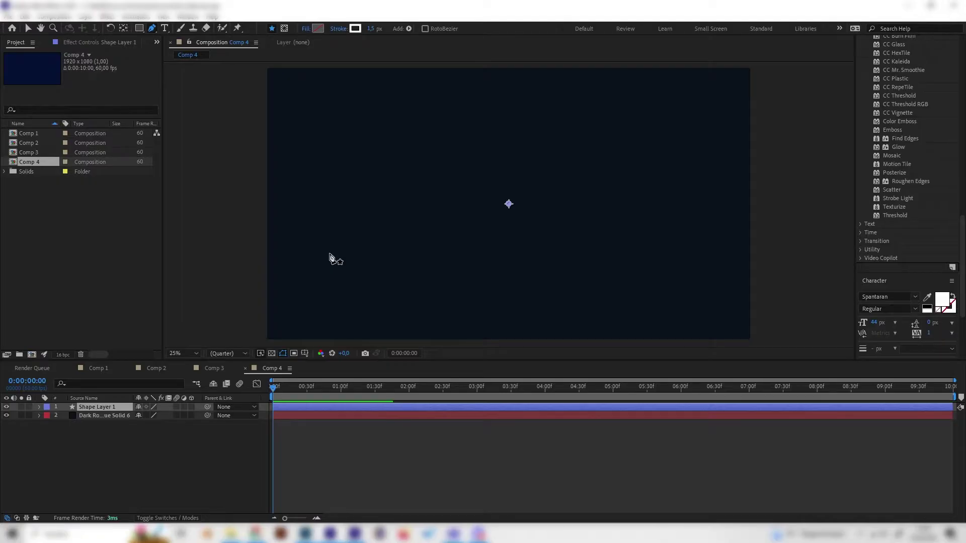
Step: Pen-draw a Bezier wave from the left edge past the top-right corner, viewing at 50%
{"action": "left_click", "coordinate": [377, 239]}
{"action": "mouse_move", "coordinate": [457, 234]}
{"action": "left_mouse_down"}
{"action": "mouse_move", "coordinate": [477, 258]}
{"action": "mouse_move", "coordinate": [518, 256]}
{"action": "left_mouse_up"}
{"action": "left_click", "coordinate": [579, 198]}
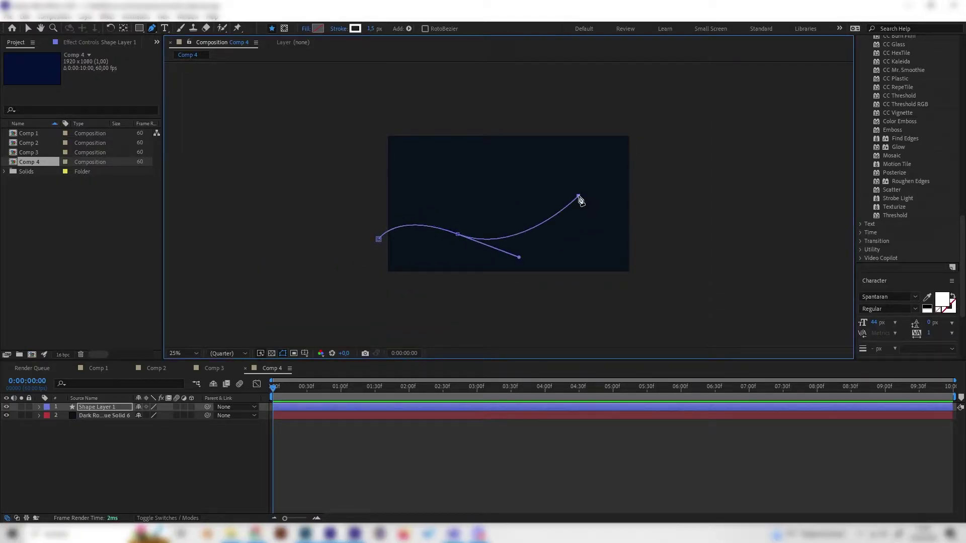
{"action": "mouse_move", "coordinate": [580, 201]}
{"action": "left_mouse_down"}
{"action": "mouse_move", "coordinate": [607, 173]}
{"action": "mouse_move", "coordinate": [649, 169]}
{"action": "left_mouse_up"}
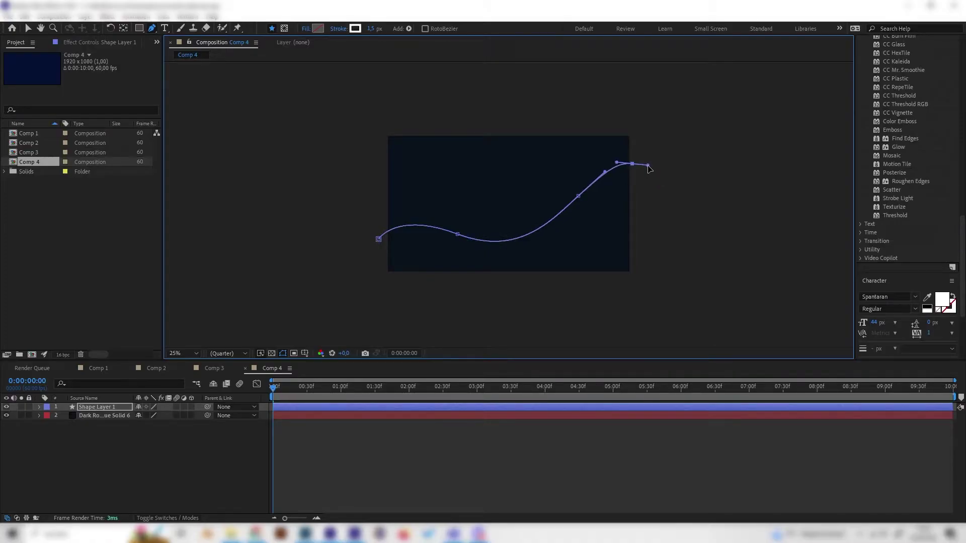
{"action": "scroll", "coordinate": [479, 324], "scroll_direction": "up", "scroll_amount": 1}
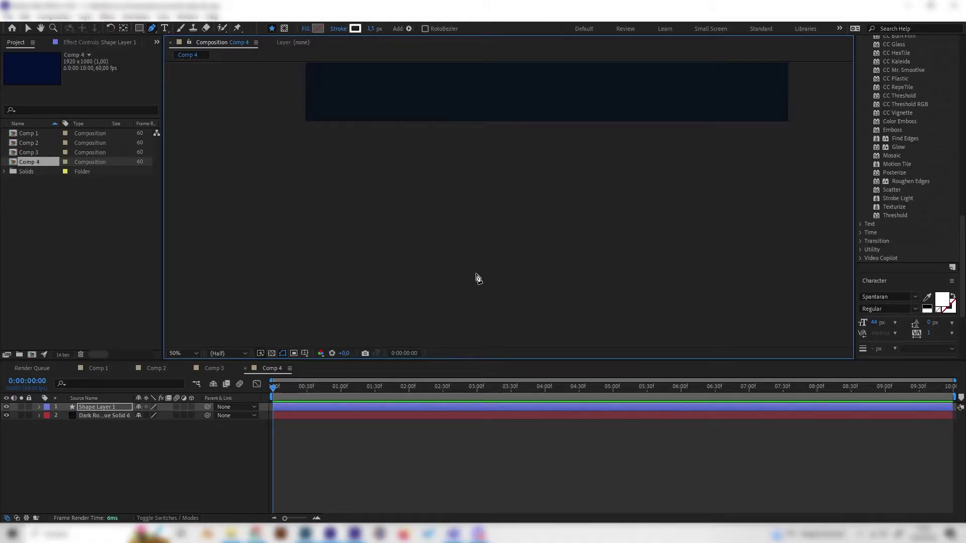
{"action": "scroll", "coordinate": [477, 278], "scroll_direction": "down", "scroll_amount": 1}
{"action": "left_click", "coordinate": [187, 353]}
{"action": "left_click", "coordinate": [205, 189]}
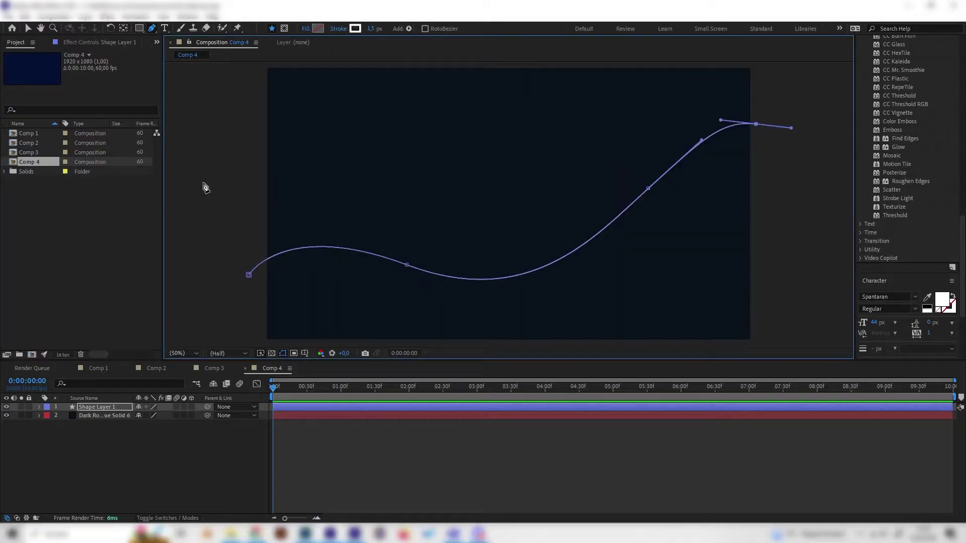
{"action": "left_click", "coordinate": [82, 408]}
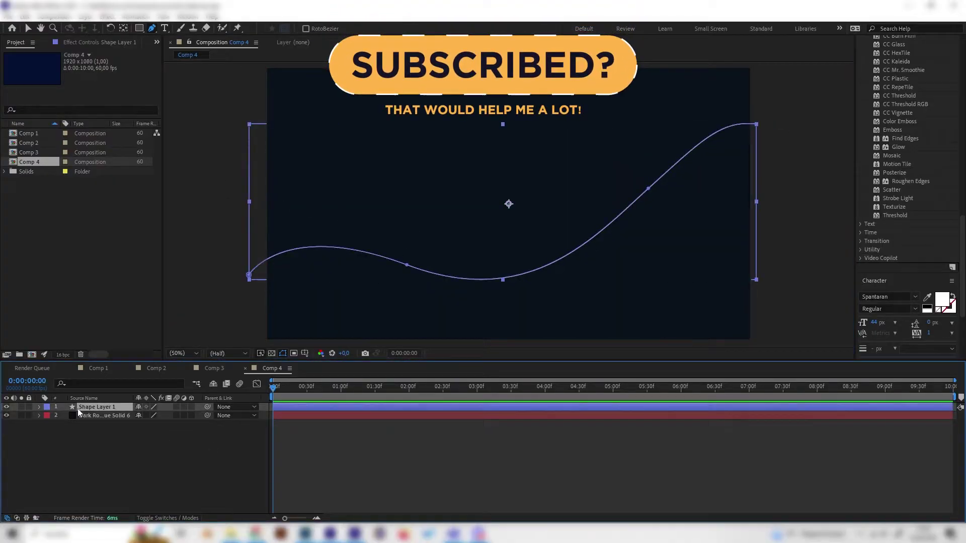
Step: Expand Contents > Shape 1 > Stroke 1 and set Stroke Width to 8
{"action": "left_click", "coordinate": [39, 406]}
{"action": "left_click", "coordinate": [114, 467]}
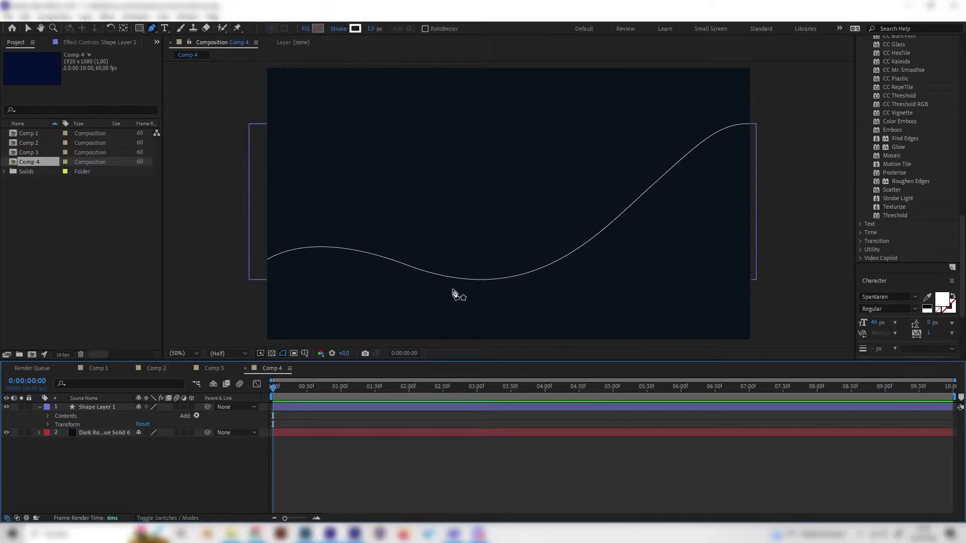
{"action": "left_click", "coordinate": [47, 416]}
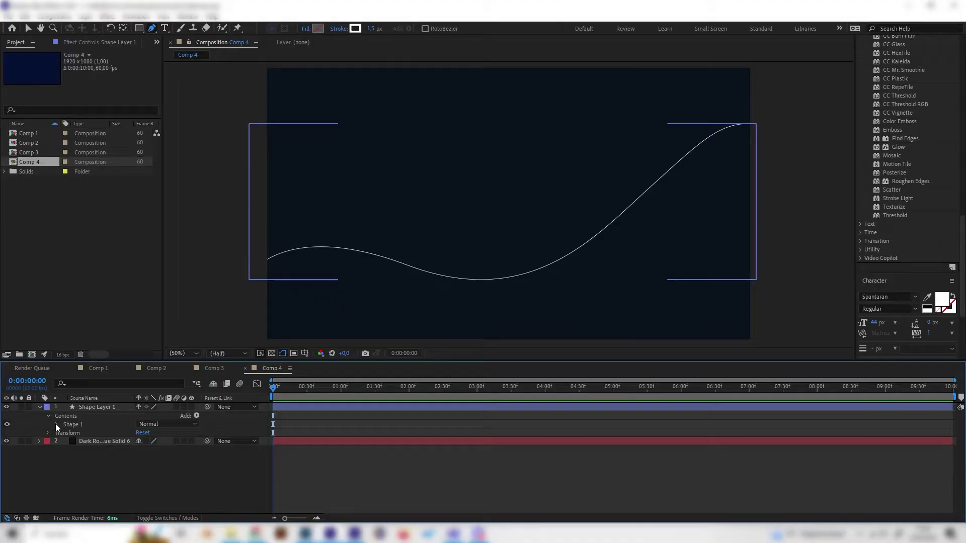
{"action": "left_click", "coordinate": [56, 424]}
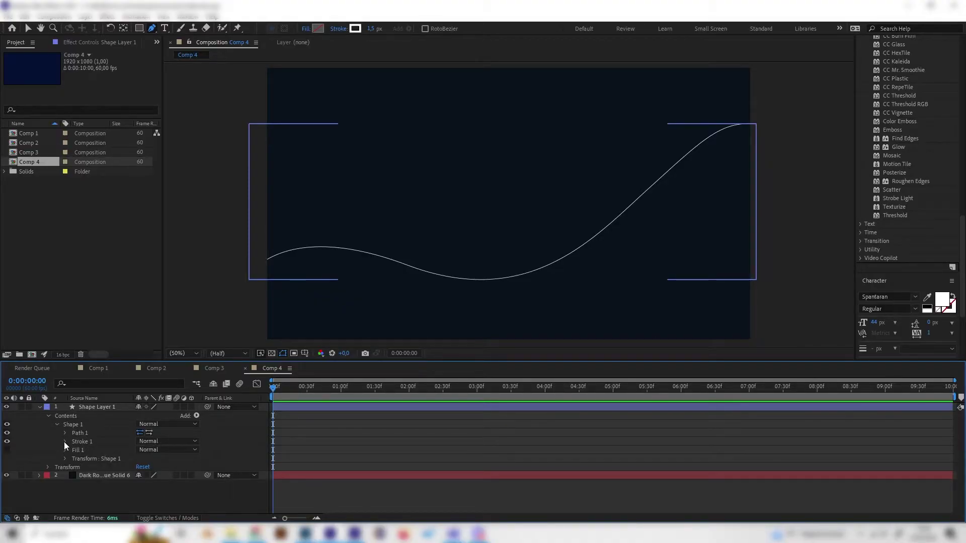
{"action": "left_click", "coordinate": [64, 441]}
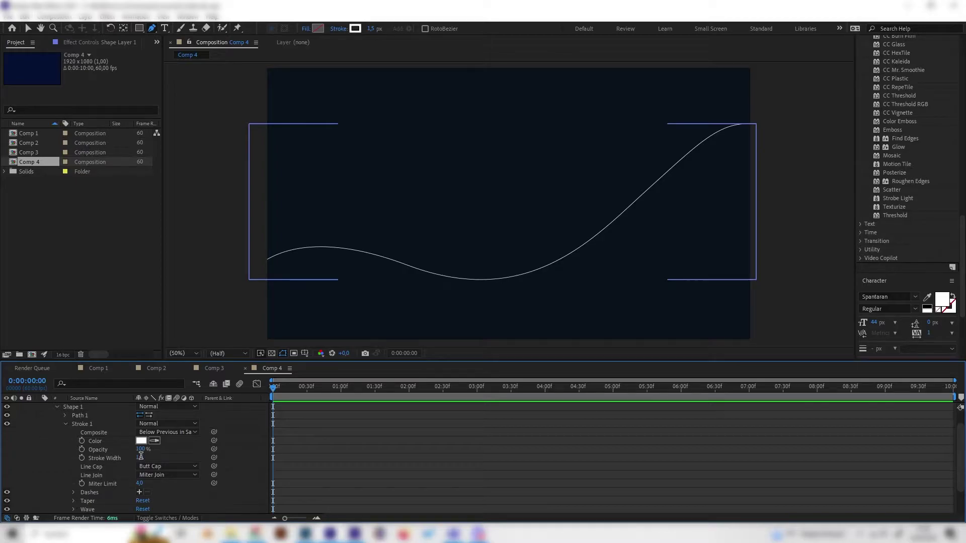
{"action": "left_click", "coordinate": [142, 457]}
{"action": "type", "text": "4"}
{"action": "key", "text": "Return"}
{"action": "left_click", "coordinate": [140, 457]}
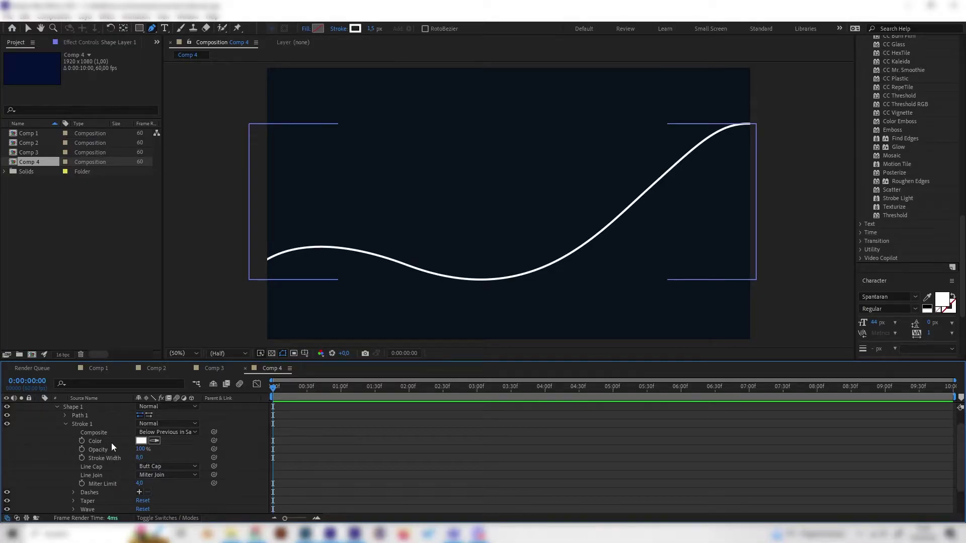
{"action": "left_click", "coordinate": [65, 425]}
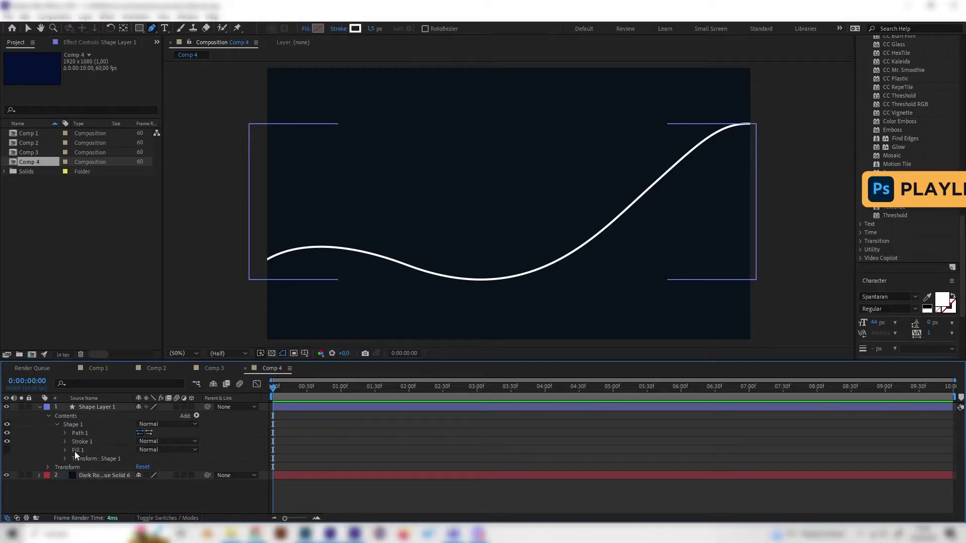
{"action": "left_click", "coordinate": [65, 442]}
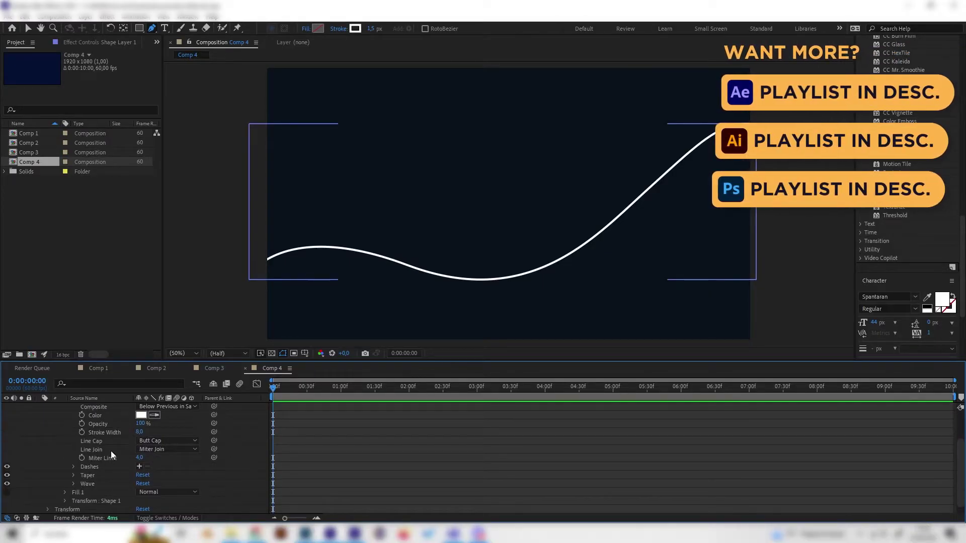
{"action": "scroll", "coordinate": [110, 451], "scroll_direction": "down", "scroll_amount": 2}
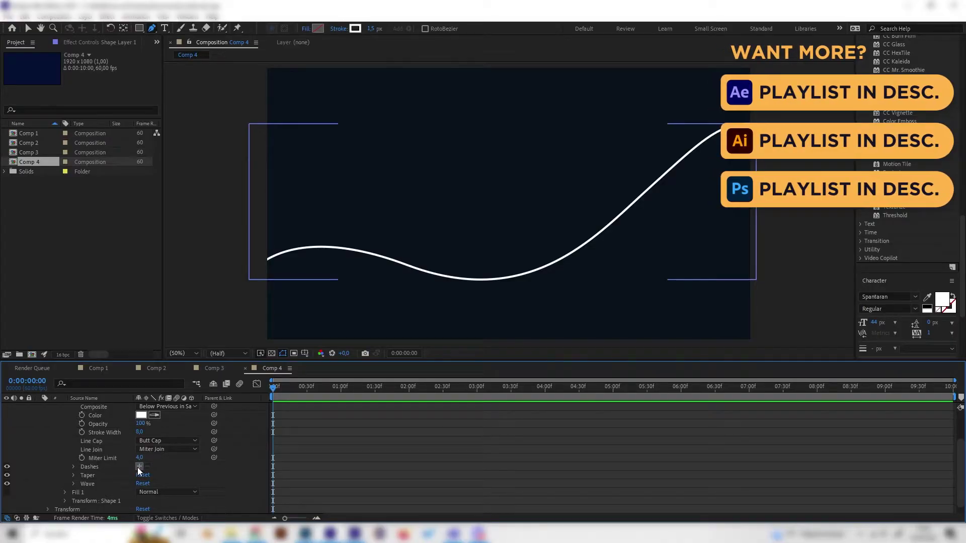
Step: Add Dashes to Stroke 1 and scrub the Dash length to 39
{"action": "left_click", "coordinate": [137, 467]}
{"action": "left_click", "coordinate": [175, 476]}
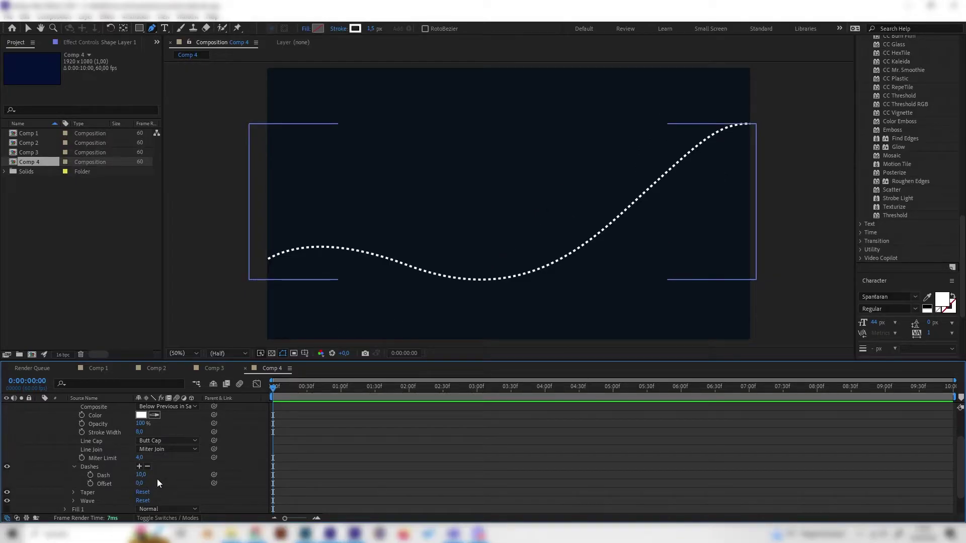
{"action": "left_click_drag", "start_coordinate": [142, 475], "coordinate": [182, 476]}
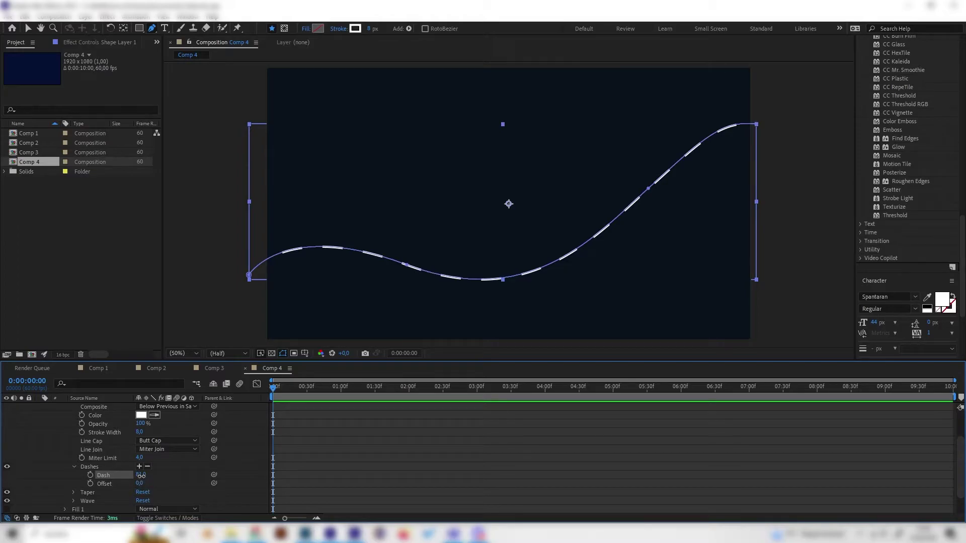
{"action": "left_click_drag", "start_coordinate": [142, 476], "coordinate": [127, 475]}
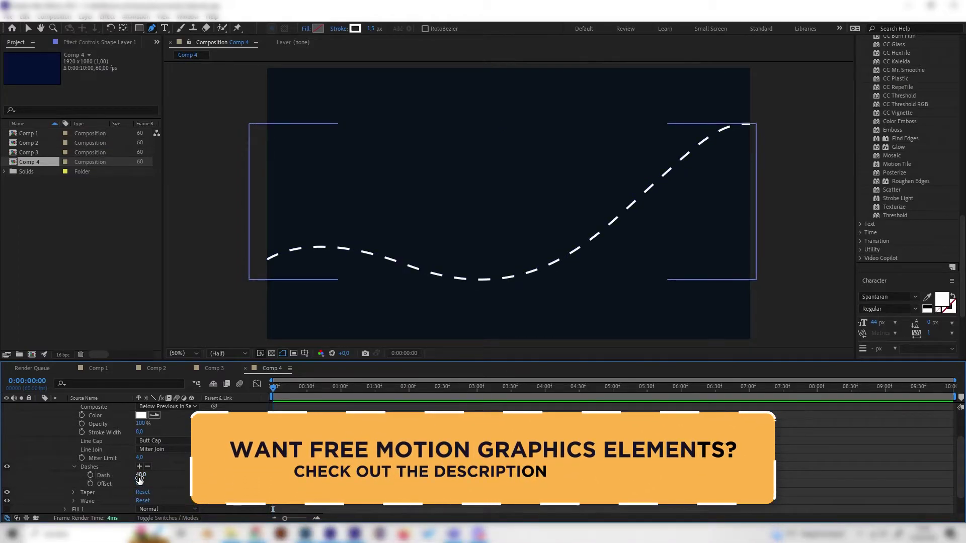
{"action": "left_click_drag", "start_coordinate": [137, 476], "coordinate": [141, 476]}
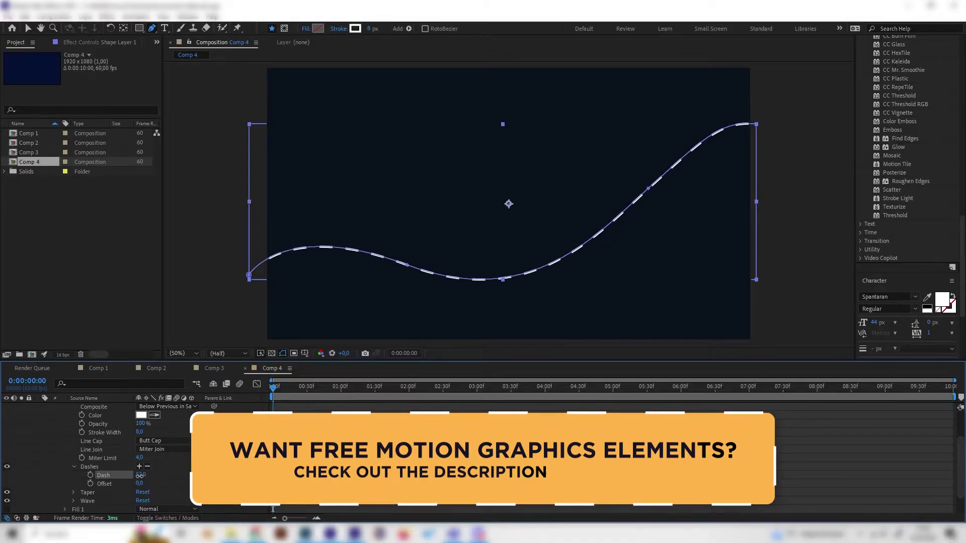
{"action": "left_click", "coordinate": [199, 471]}
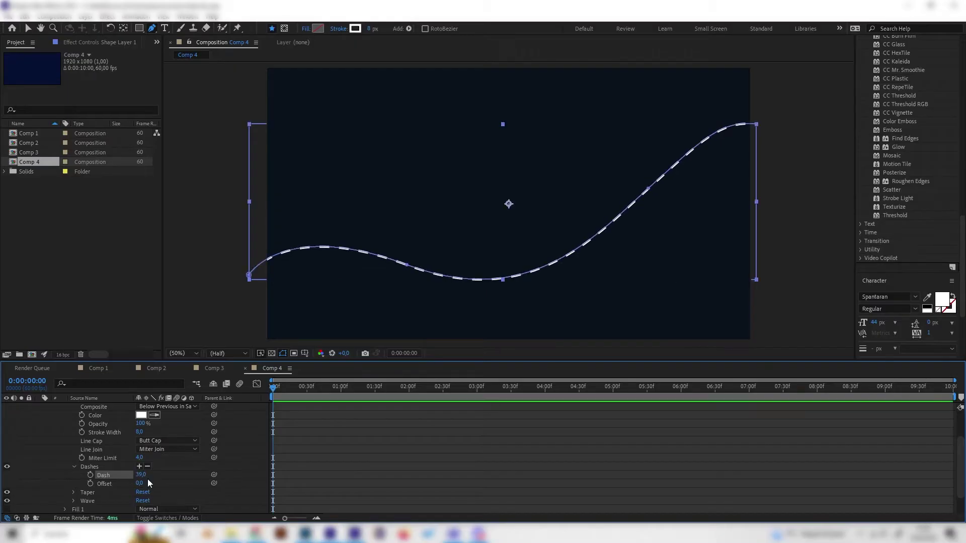
{"action": "left_click_drag", "start_coordinate": [140, 473], "coordinate": [176, 474]}
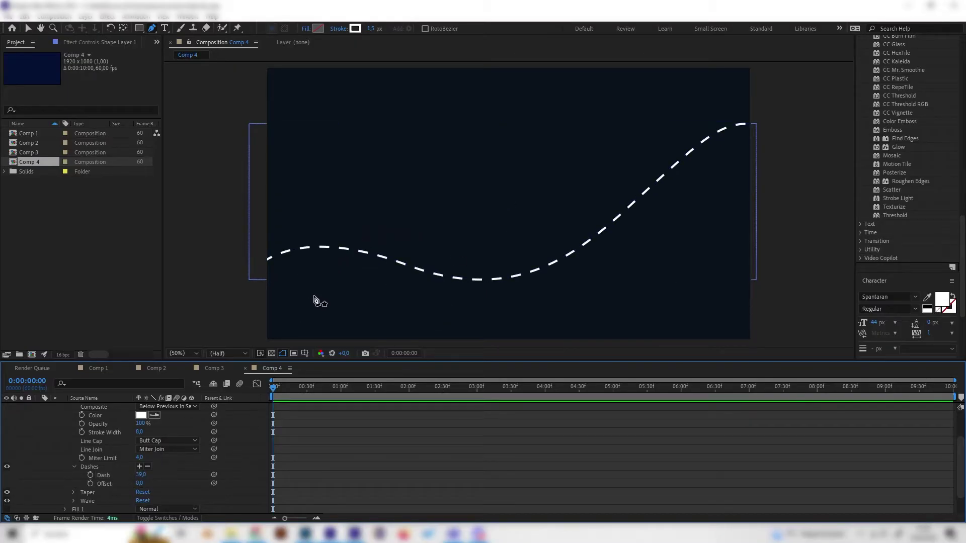
Step: Keyframe dash Offset from 0 at 0:00 to 985 near 4:00, then preview
{"action": "key", "text": "comma"}
{"action": "key", "text": "period"}
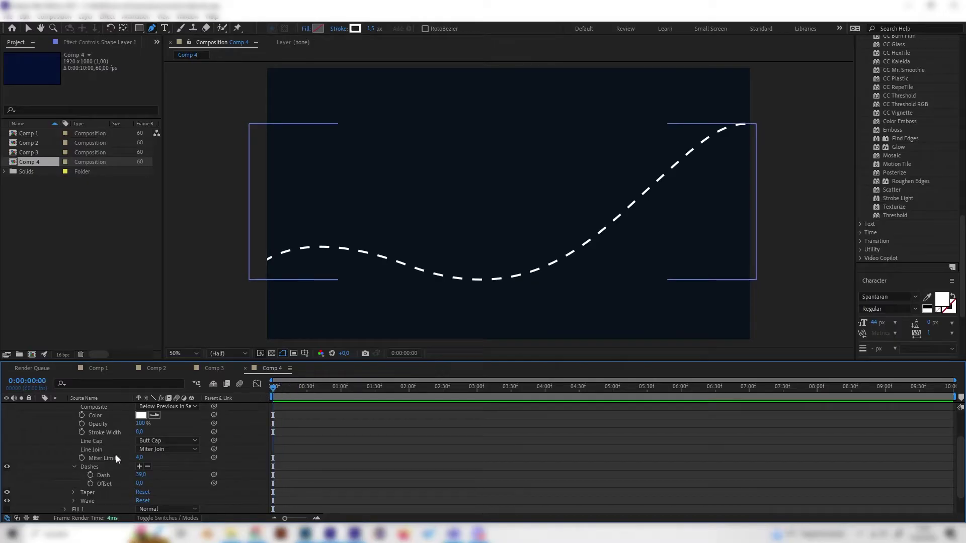
{"action": "left_click", "coordinate": [91, 484]}
{"action": "left_click_drag", "start_coordinate": [476, 388], "coordinate": [546, 394]}
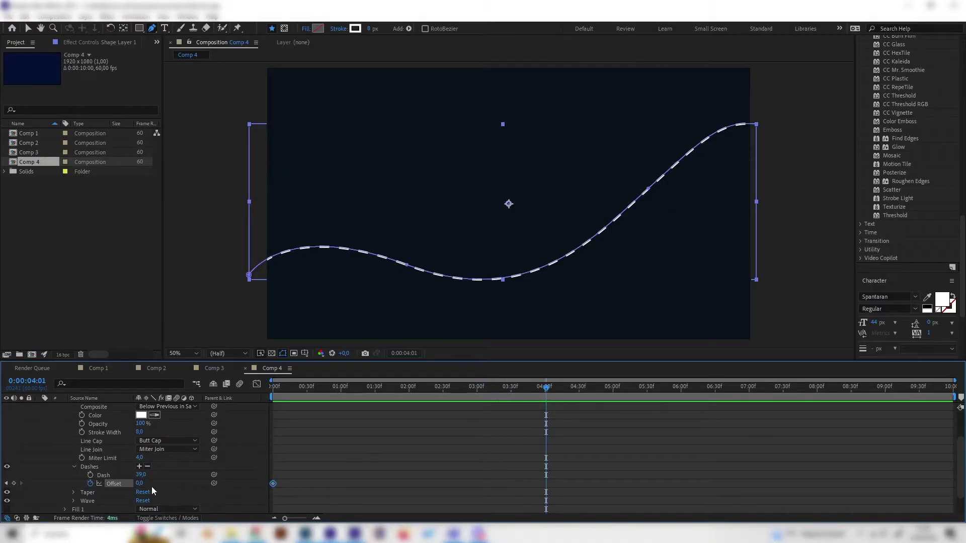
{"action": "left_click_drag", "start_coordinate": [141, 484], "coordinate": [200, 478]}
{"action": "left_click_drag", "start_coordinate": [261, 465], "coordinate": [370, 457]}
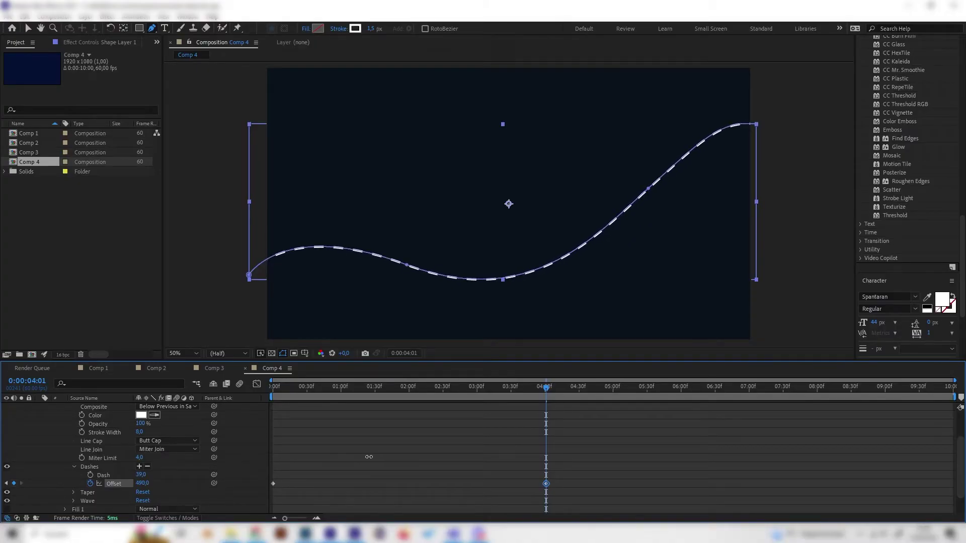
{"action": "mouse_move", "coordinate": [436, 444]}
{"action": "left_mouse_down"}
{"action": "mouse_move", "coordinate": [558, 403]}
{"action": "mouse_move", "coordinate": [448, 390]}
{"action": "left_mouse_up"}
{"action": "key", "text": "Home"}
{"action": "key", "text": "space"}
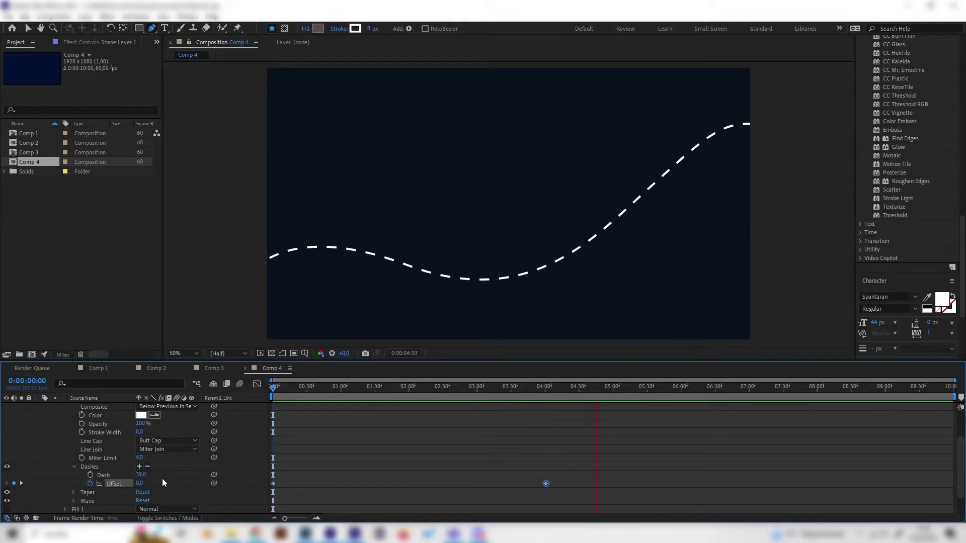
{"action": "left_click_drag", "start_coordinate": [347, 384], "coordinate": [390, 385]}
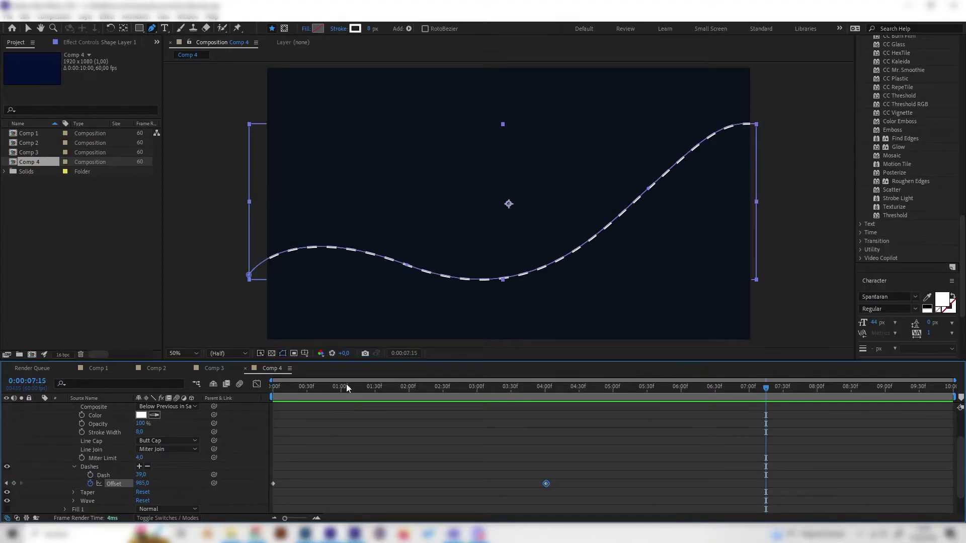
Step: Add a stroke taper with End Length 100% and preview the dash animation
{"action": "left_click", "coordinate": [73, 493]}
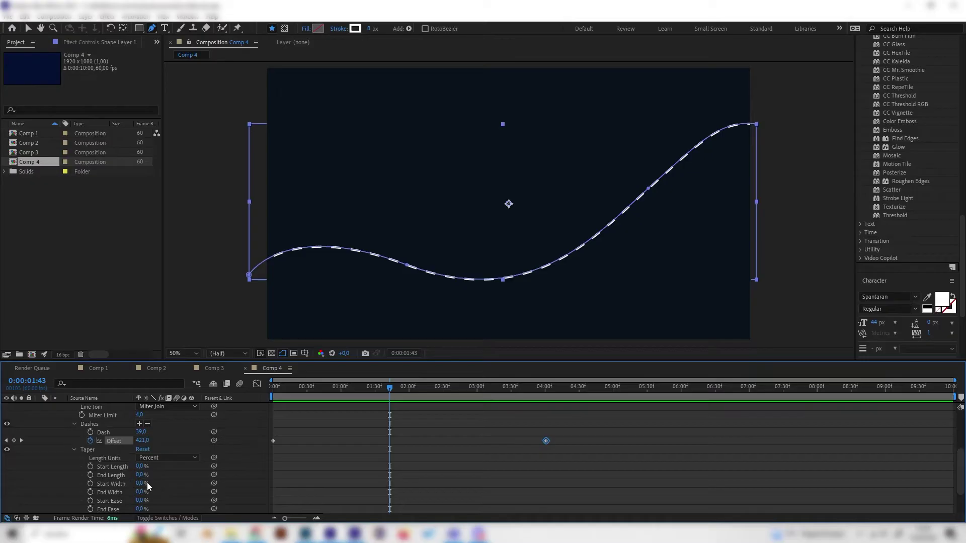
{"action": "left_click_drag", "start_coordinate": [140, 476], "coordinate": [166, 476]}
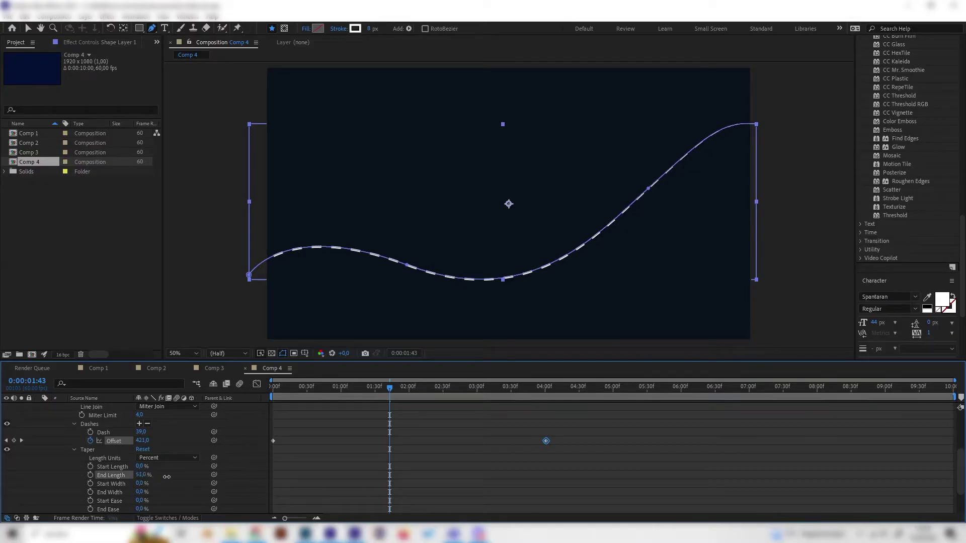
{"action": "left_click", "coordinate": [138, 476]}
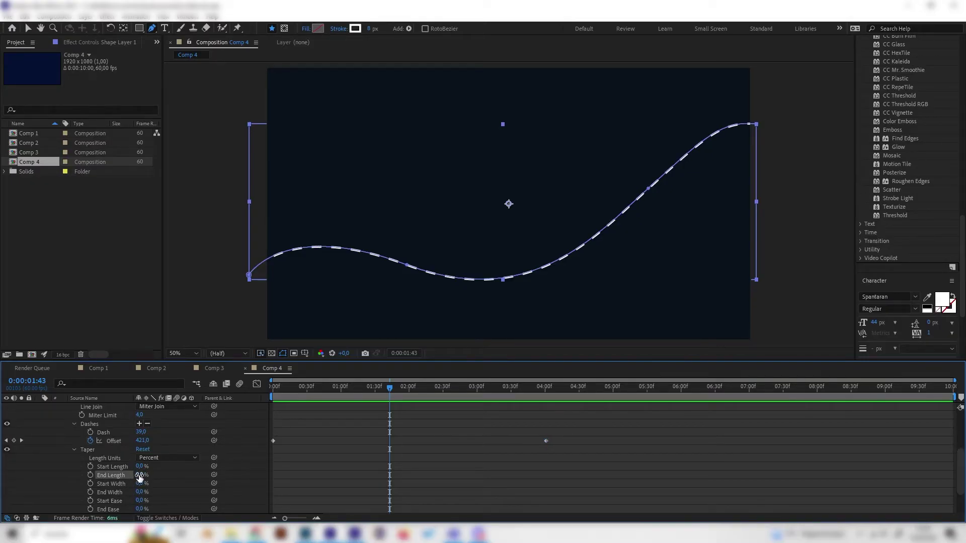
{"action": "left_click_drag", "start_coordinate": [140, 476], "coordinate": [188, 470]}
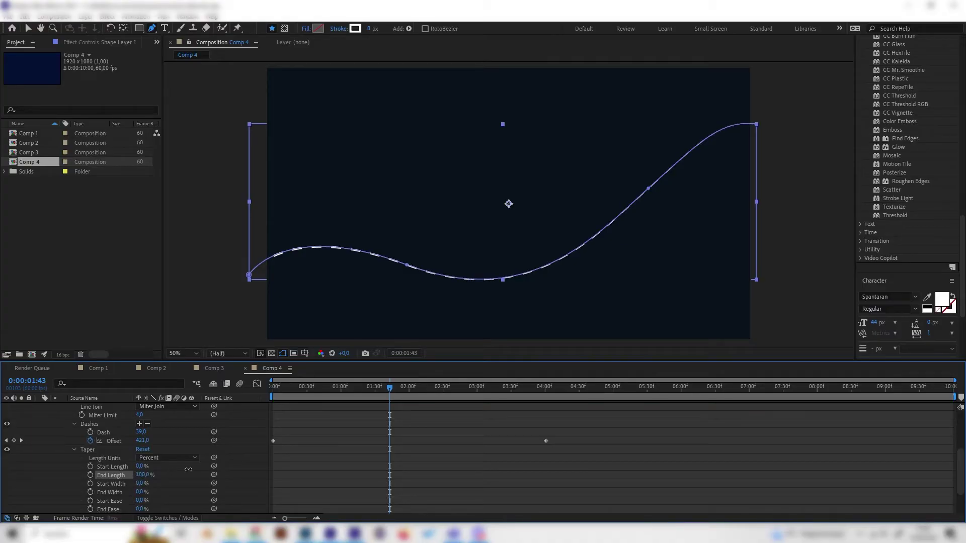
{"action": "key", "text": "F2"}
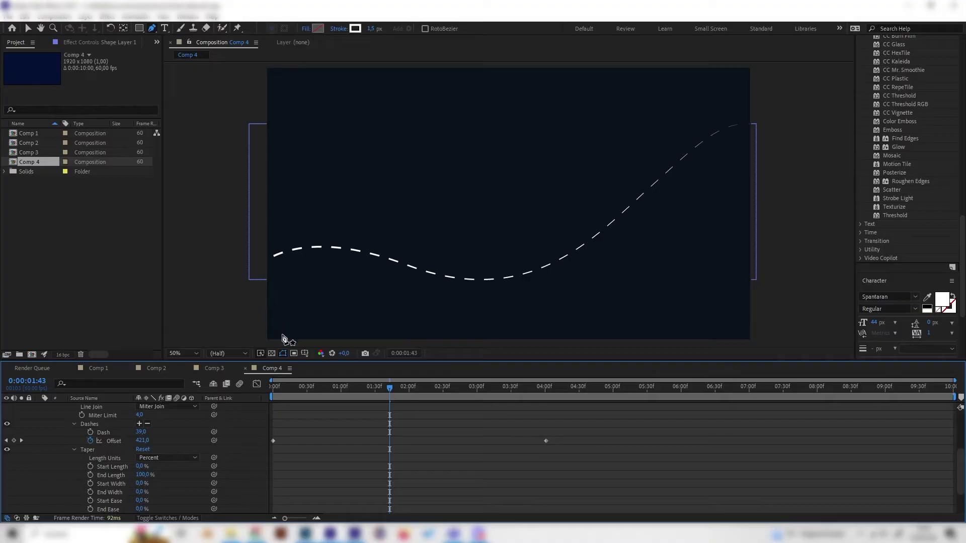
{"action": "key", "text": "Home"}
{"action": "key", "text": "space"}
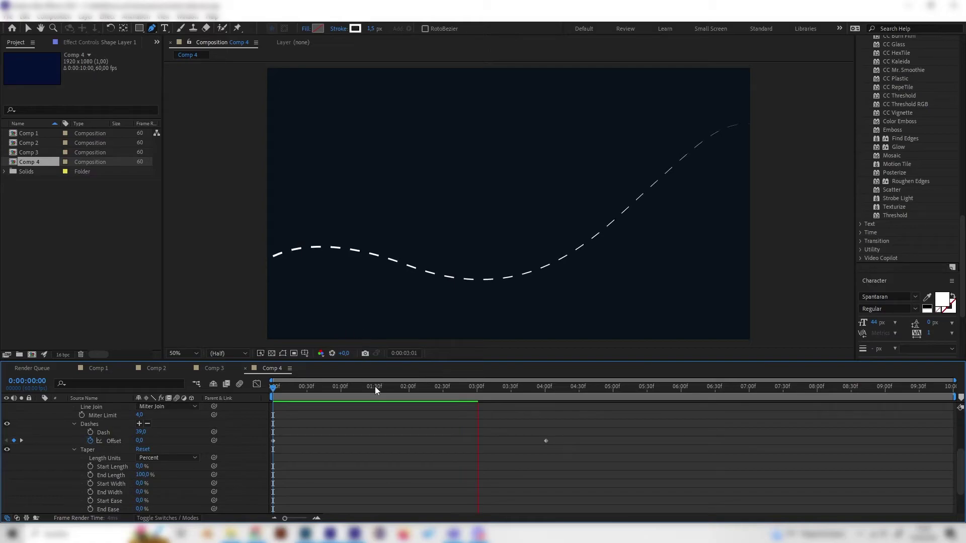
Step: Scrub to about 0.7 seconds and adjust taper Start Ease, Start Width and End Width
{"action": "left_click", "coordinate": [295, 389]}
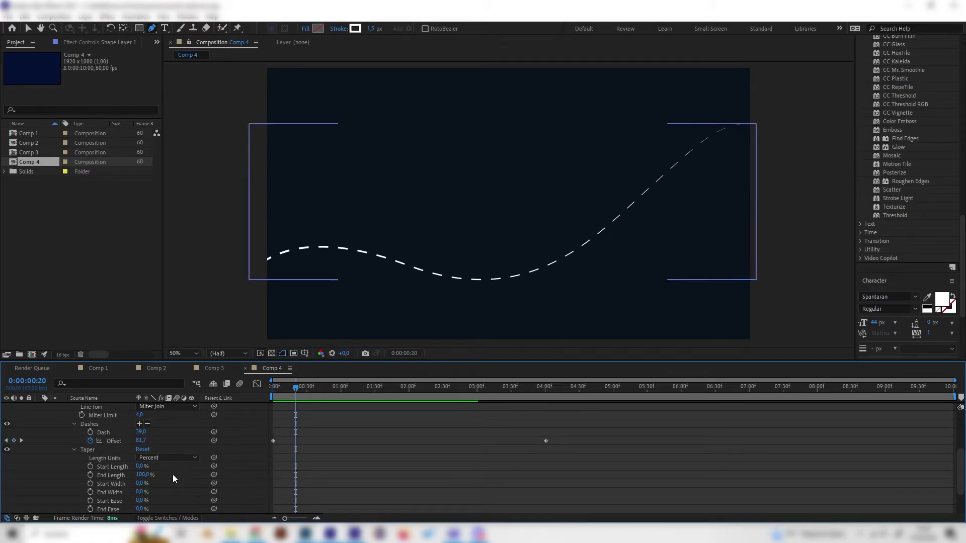
{"action": "scroll", "coordinate": [173, 475], "scroll_direction": "down", "scroll_amount": 3}
{"action": "left_click_drag", "start_coordinate": [294, 399], "coordinate": [388, 400]}
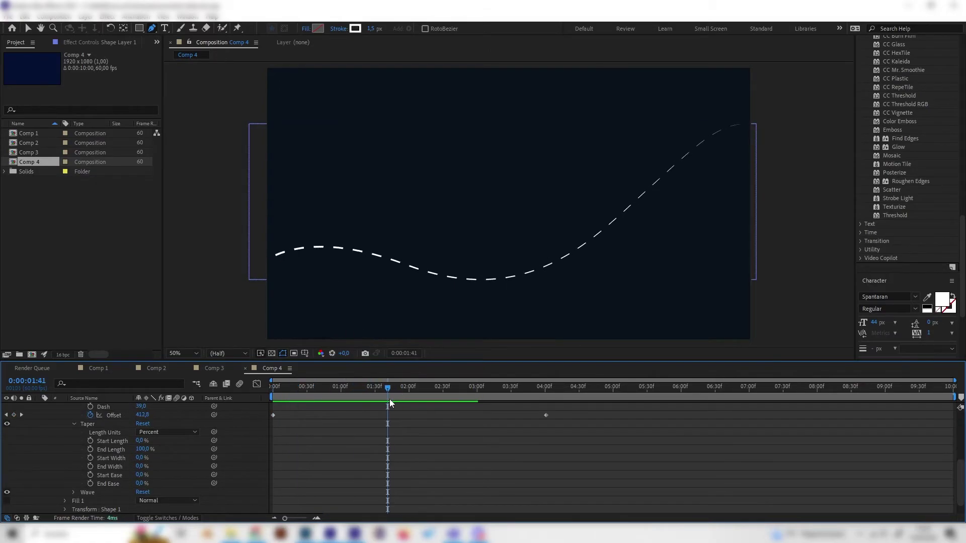
{"action": "left_click_drag", "start_coordinate": [309, 389], "coordinate": [355, 392]}
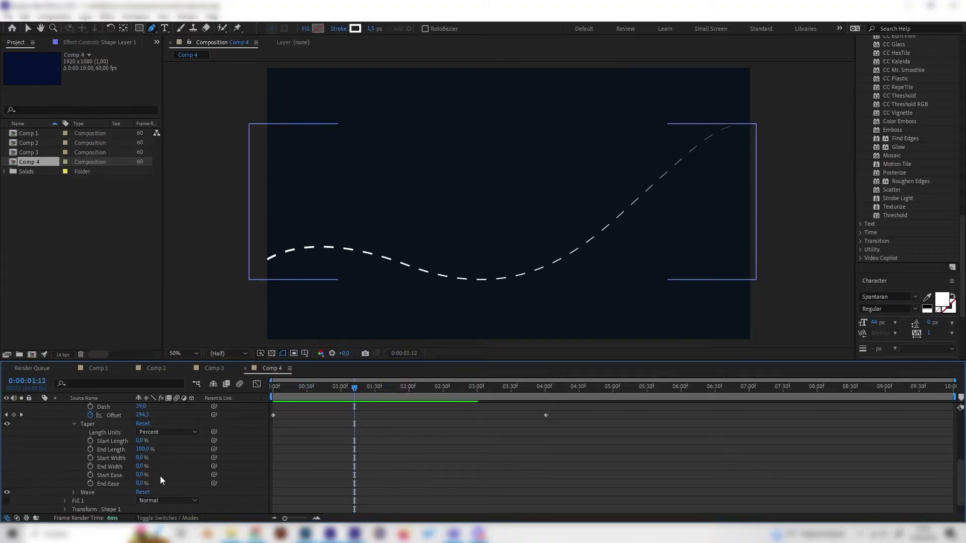
{"action": "left_click_drag", "start_coordinate": [141, 478], "coordinate": [151, 475]}
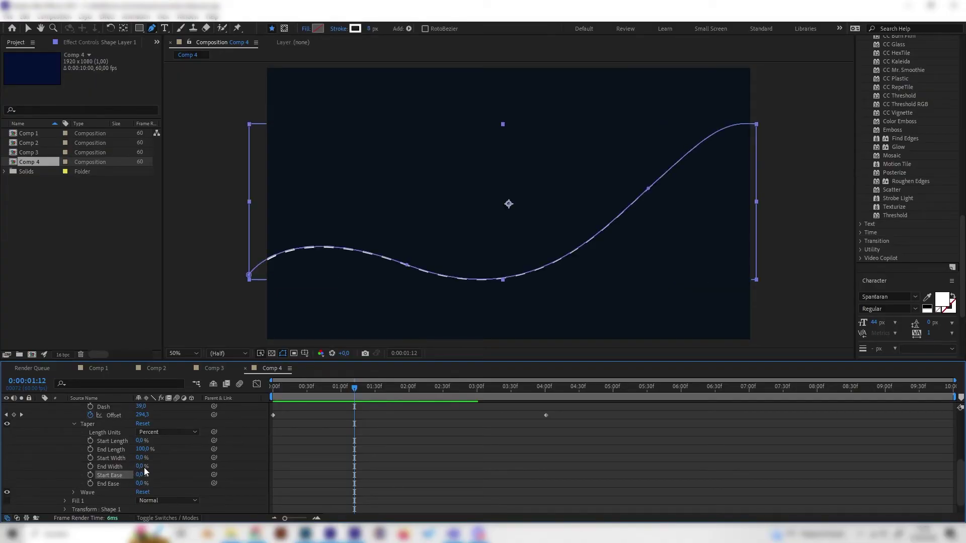
{"action": "left_click_drag", "start_coordinate": [141, 458], "coordinate": [158, 456]}
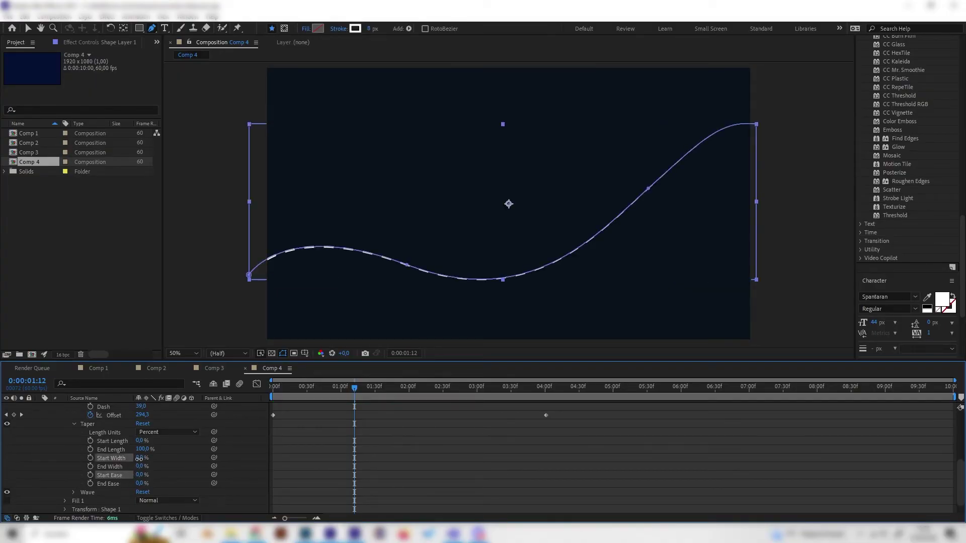
{"action": "left_click", "coordinate": [142, 466]}
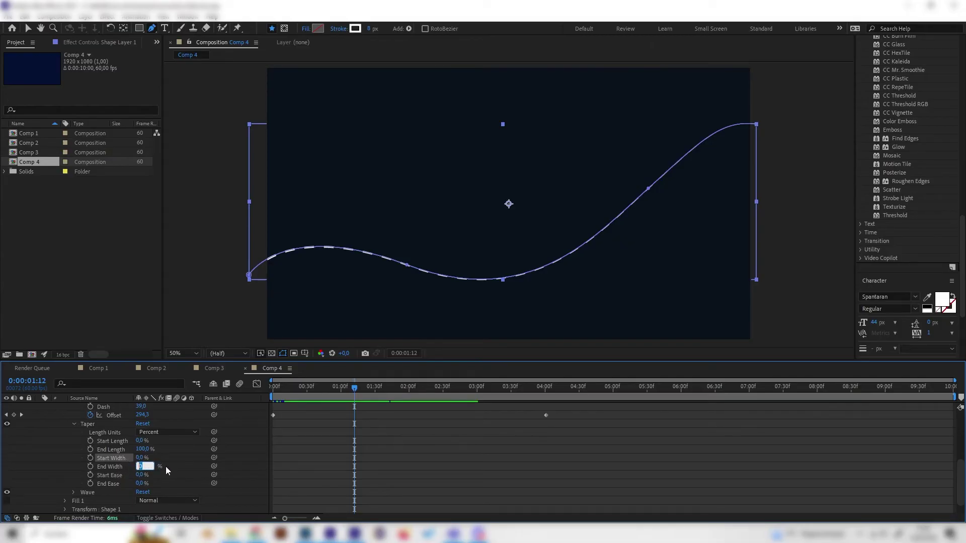
{"action": "key", "text": "Return"}
{"action": "left_click_drag", "start_coordinate": [309, 386], "coordinate": [320, 387]}
{"action": "scroll", "coordinate": [63, 450], "scroll_direction": "up", "scroll_amount": 2}
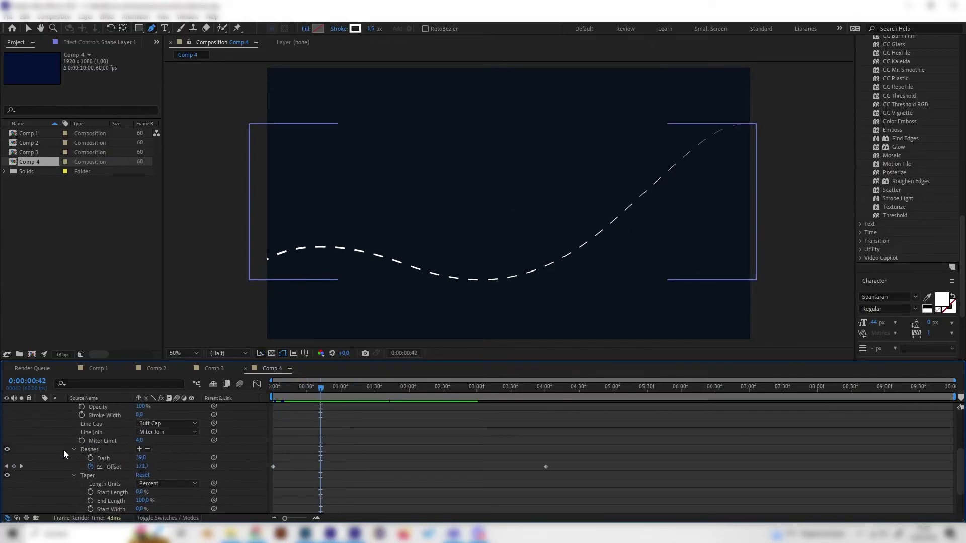
{"action": "scroll", "coordinate": [40, 418], "scroll_direction": "up", "scroll_amount": 2}
{"action": "scroll", "coordinate": [44, 417], "scroll_direction": "up", "scroll_amount": 2}
Step: Duplicate Shape Layer 1 as Shape Layer 2 with Rotation 180°, revealing its Position
{"action": "left_click", "coordinate": [39, 407]}
{"action": "left_click", "coordinate": [87, 407]}
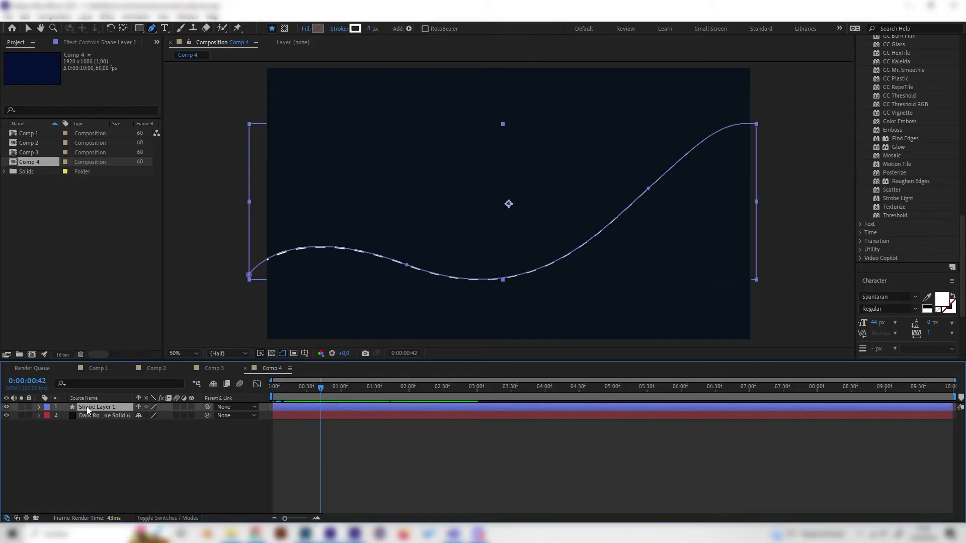
{"action": "key", "text": "ctrl+d"}
{"action": "key", "text": "r"}
{"action": "left_click", "coordinate": [150, 415]}
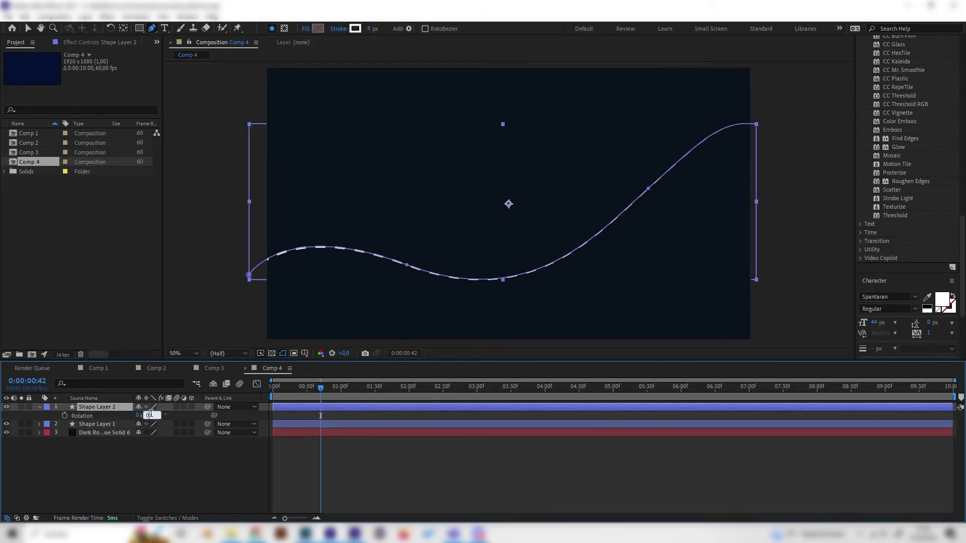
{"action": "key", "text": "Return"}
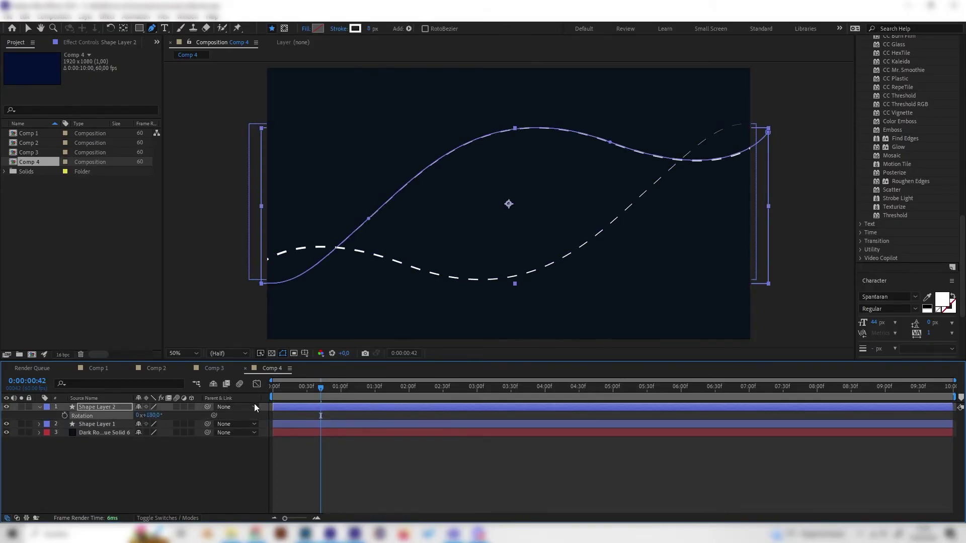
{"action": "key", "text": "p"}
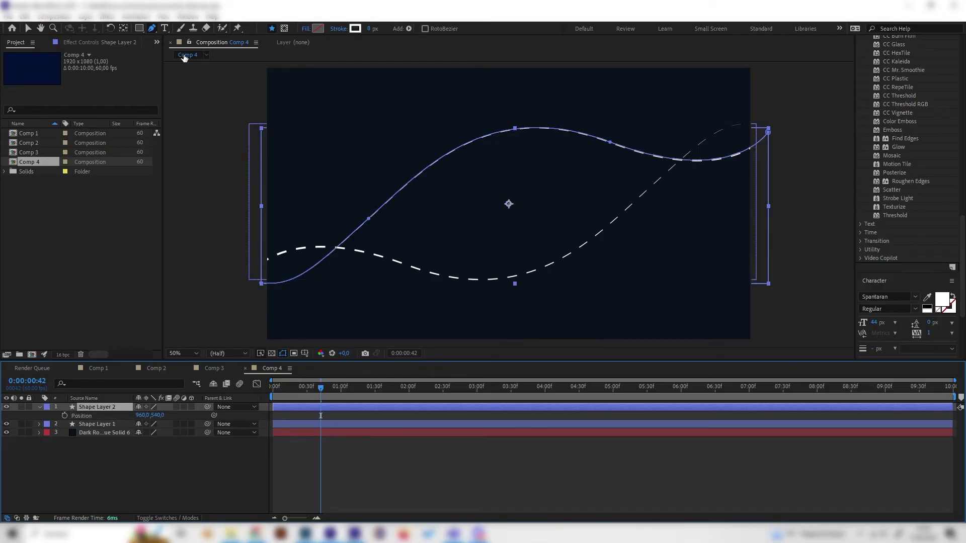
{"action": "left_click", "coordinate": [28, 28]}
Step: Raise Shape Layer 2, drag its vertices and handles into a new wave, and preview
{"action": "key", "text": "comma"}
{"action": "mouse_move", "coordinate": [510, 206]}
{"action": "left_mouse_down"}
{"action": "mouse_move", "coordinate": [516, 165]}
{"action": "mouse_move", "coordinate": [516, 174]}
{"action": "left_mouse_up"}
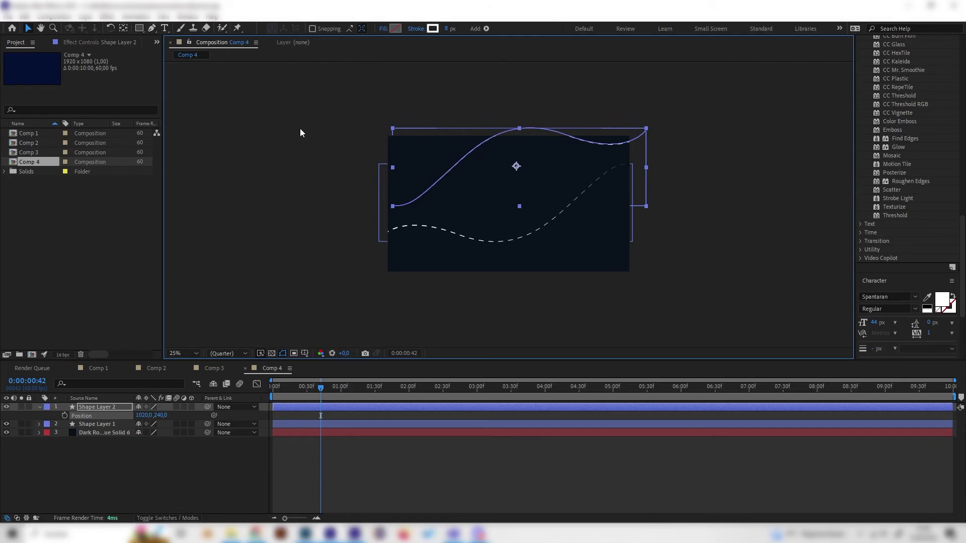
{"action": "key", "text": "g"}
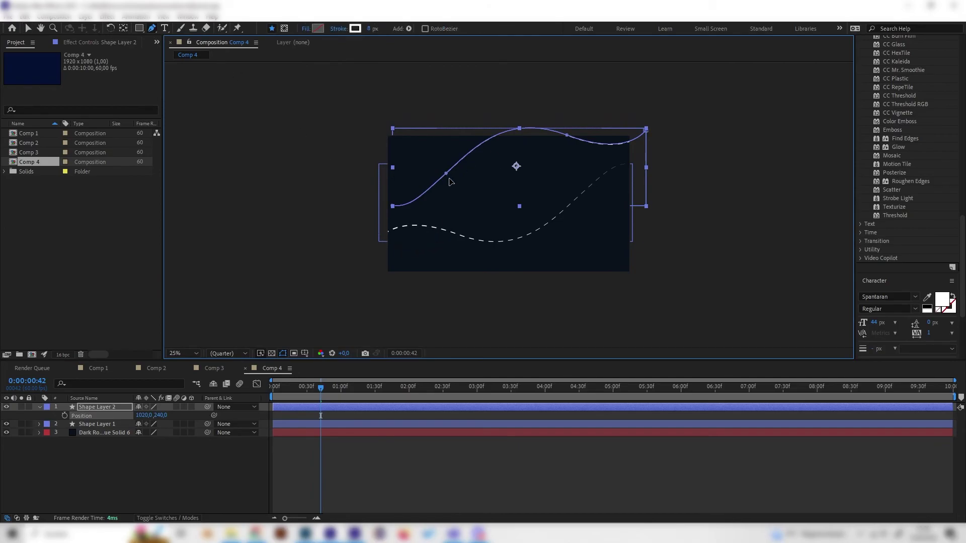
{"action": "left_click_drag", "start_coordinate": [449, 181], "coordinate": [465, 204]}
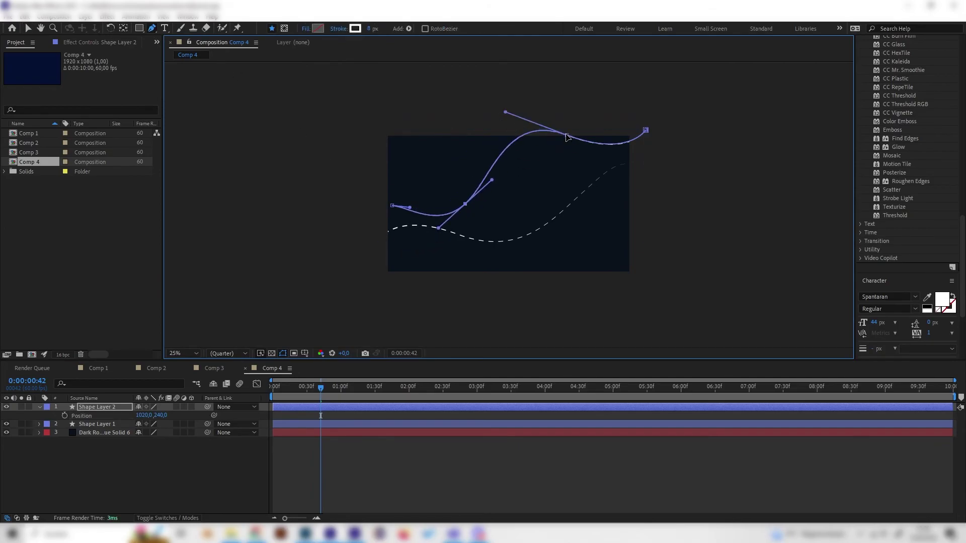
{"action": "left_click_drag", "start_coordinate": [566, 137], "coordinate": [538, 162]}
{"action": "left_click_drag", "start_coordinate": [596, 187], "coordinate": [545, 144]}
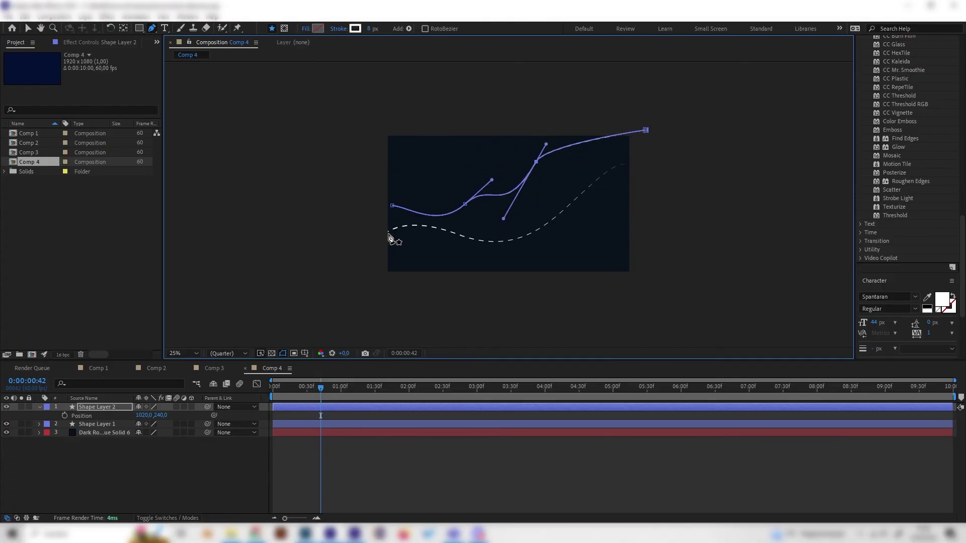
{"action": "left_click_drag", "start_coordinate": [392, 205], "coordinate": [378, 200]}
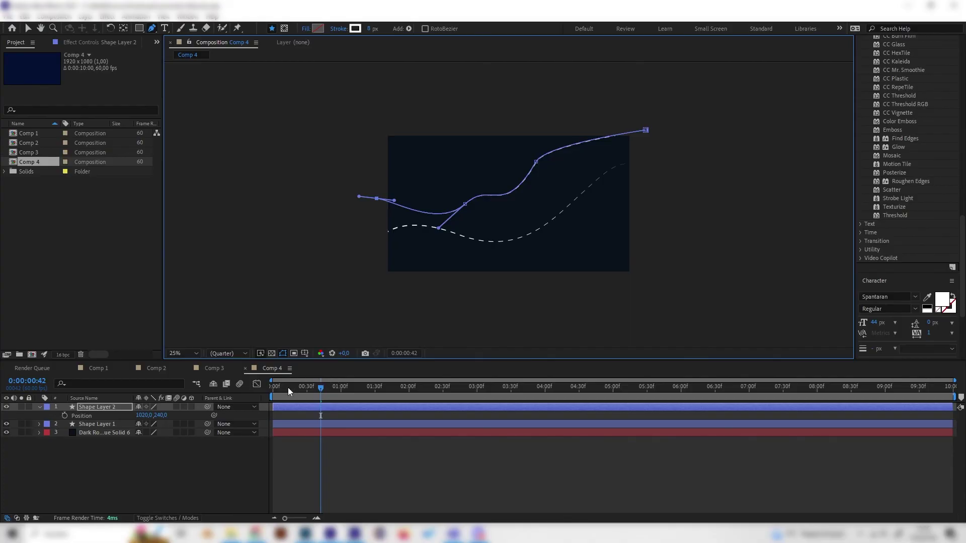
{"action": "left_click", "coordinate": [236, 469]}
{"action": "key", "text": "space"}
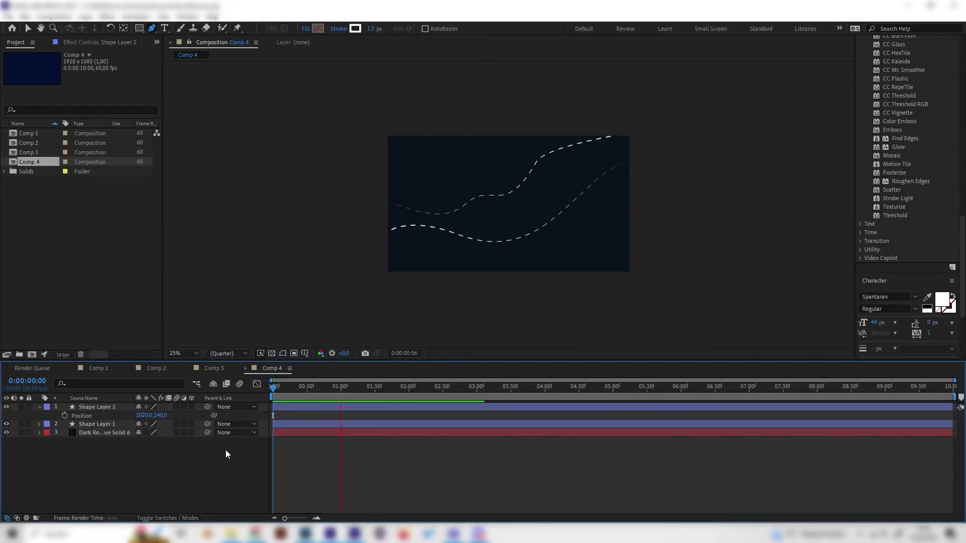